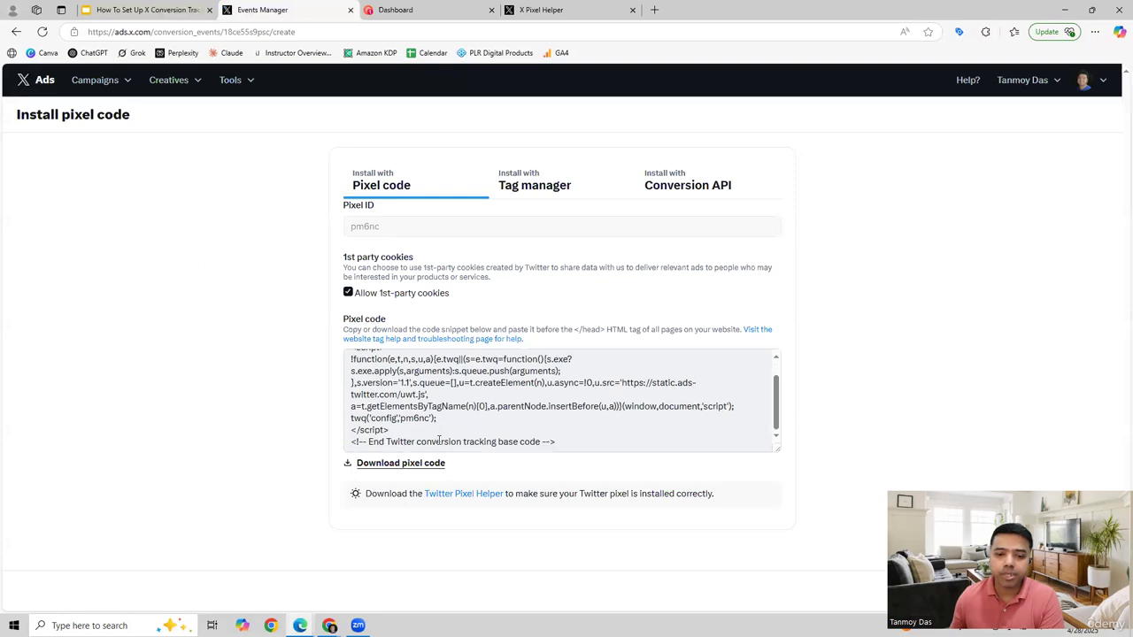
Examine the base pixel code snippet and the instruction on where to paste it in the website's HTML
{"action": "left_click_drag", "start_coordinate": [556, 441], "coordinate": [351, 357]}
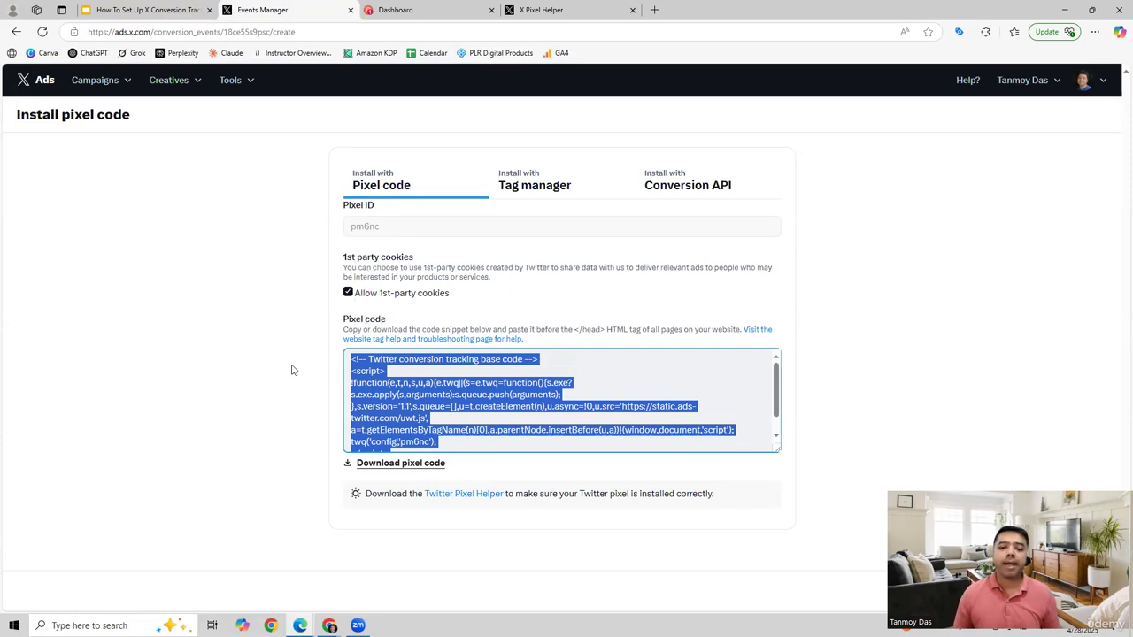
{"action": "left_click_drag", "start_coordinate": [577, 331], "coordinate": [738, 332]}
{"action": "left_click", "coordinate": [565, 400]}
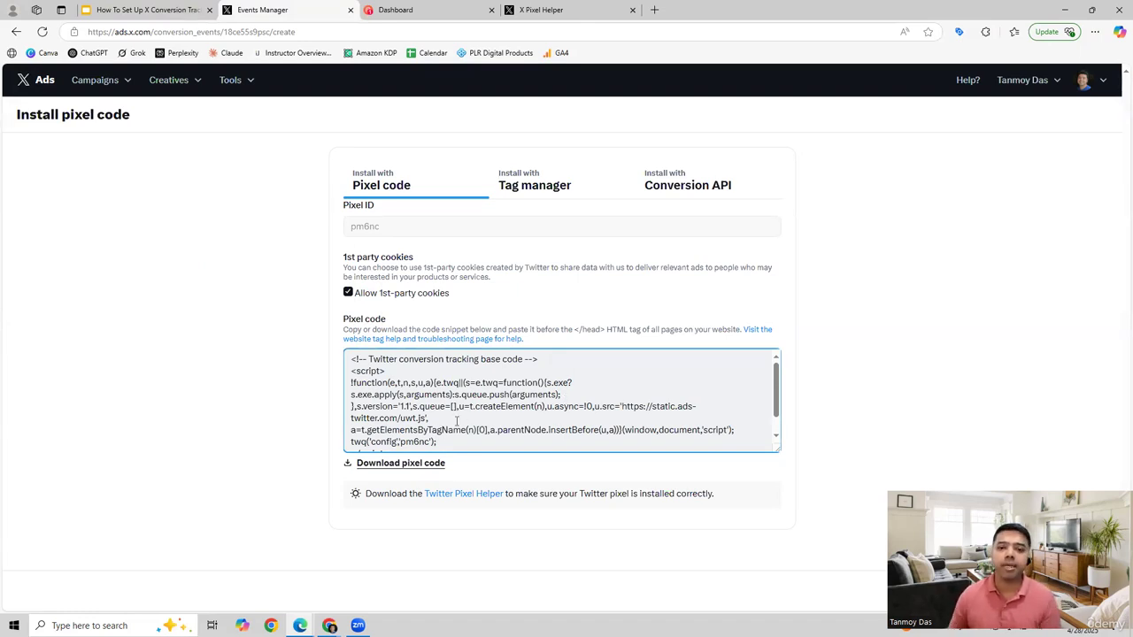
Compare the Tag manager and Conversion API installation options, and return to the pixel code option
{"action": "left_click", "coordinate": [540, 188]}
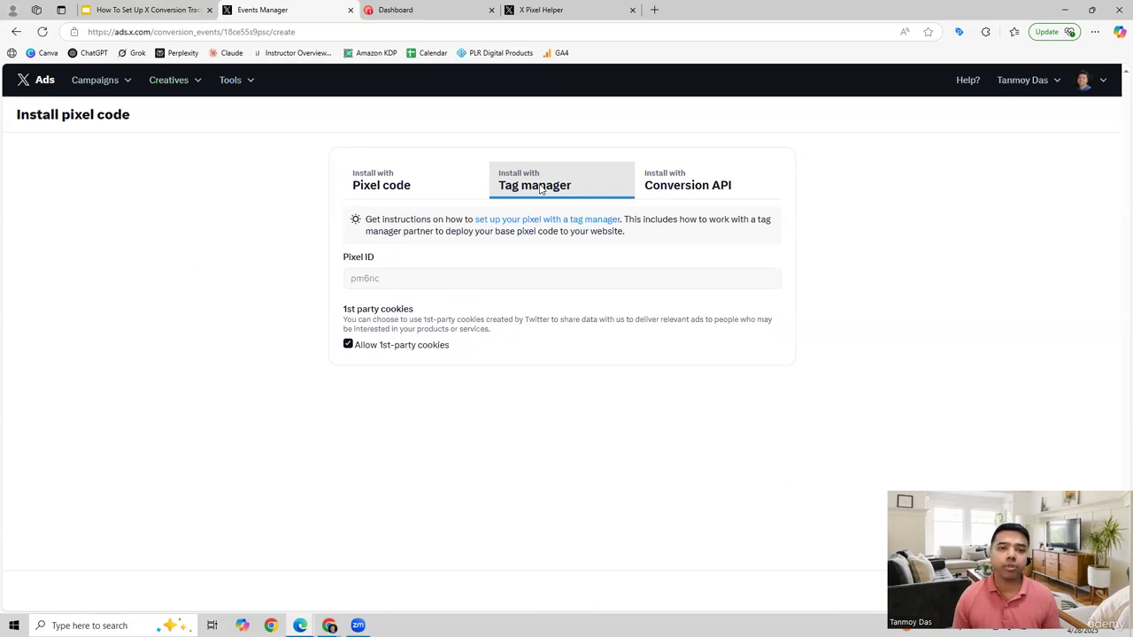
{"action": "left_click", "coordinate": [665, 192]}
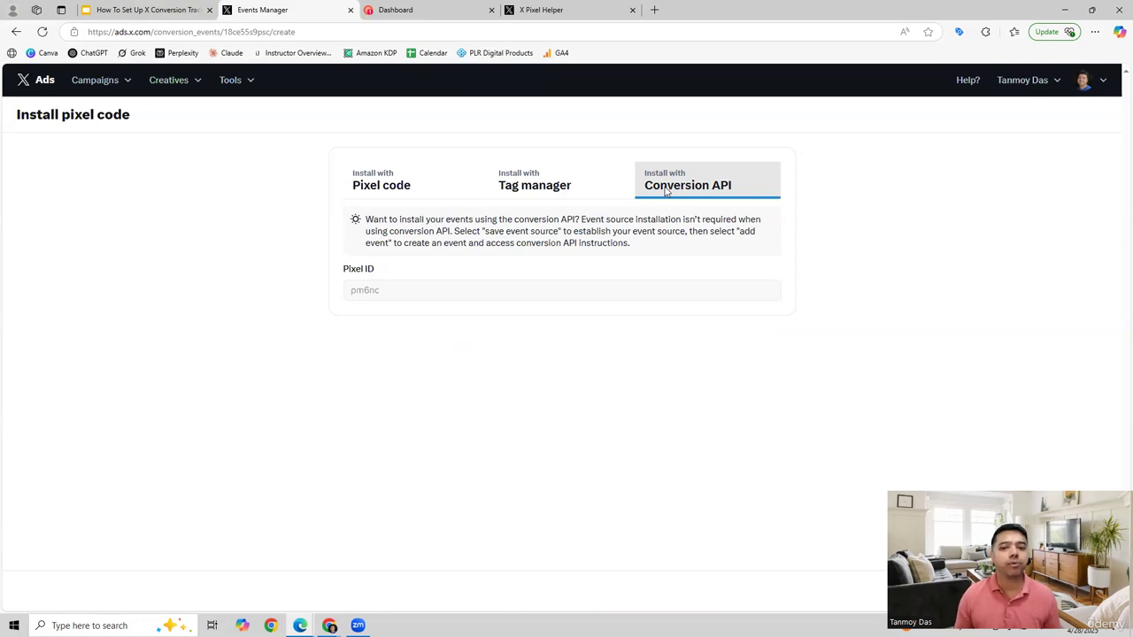
{"action": "left_click", "coordinate": [425, 189]}
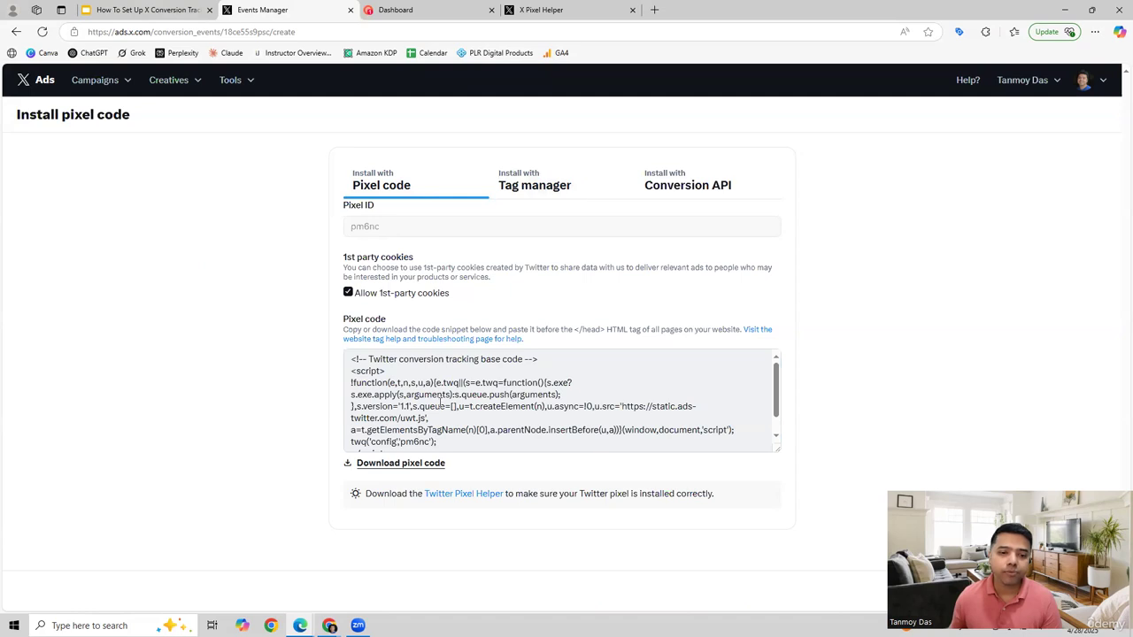
{"action": "scroll", "coordinate": [445, 418], "scroll_direction": "down", "scroll_amount": 1}
{"action": "scroll", "coordinate": [478, 411], "scroll_direction": "up", "scroll_amount": 1}
Open the help article on setting up the pixel with a tag manager and read its Google Tag Manager section
{"action": "left_click", "coordinate": [541, 194]}
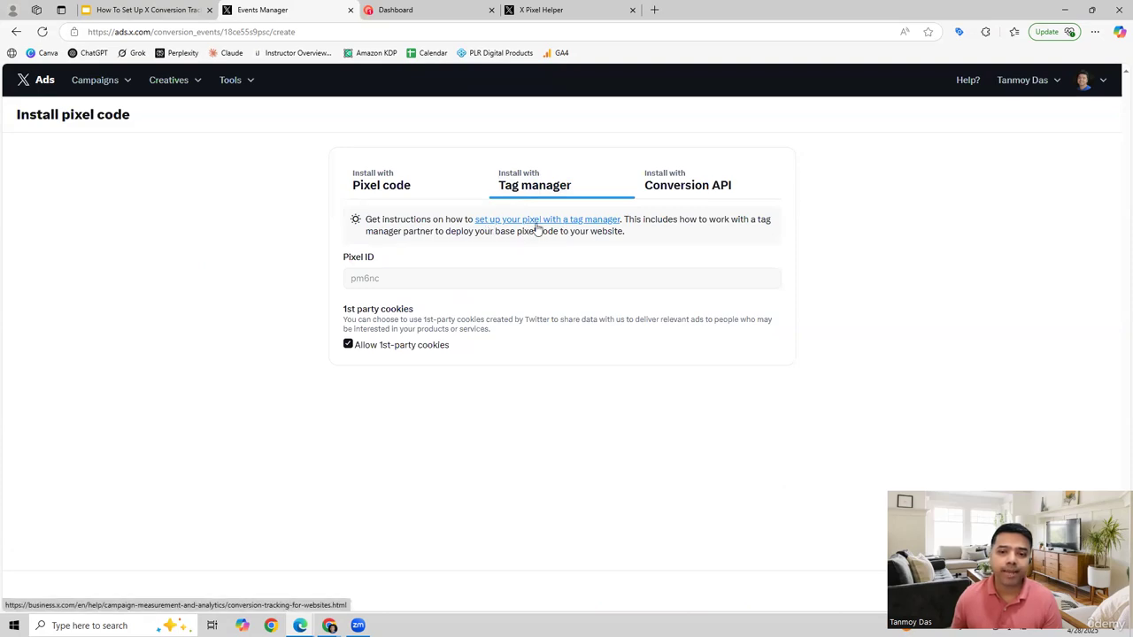
{"action": "left_click", "coordinate": [542, 221]}
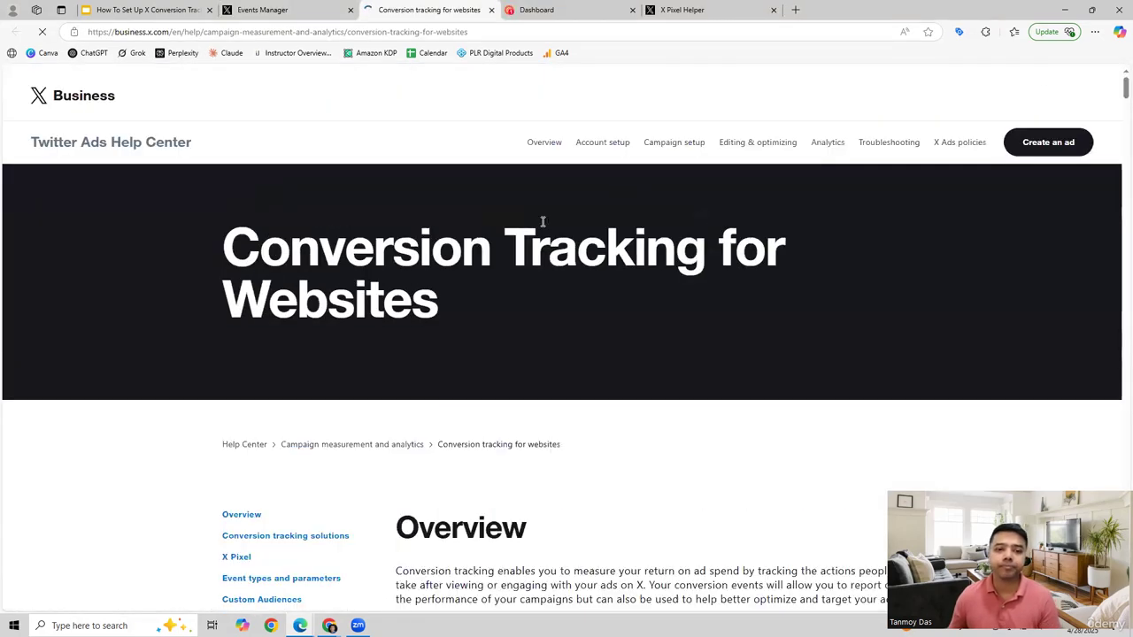
{"action": "scroll", "coordinate": [639, 306], "scroll_direction": "down", "scroll_amount": 12}
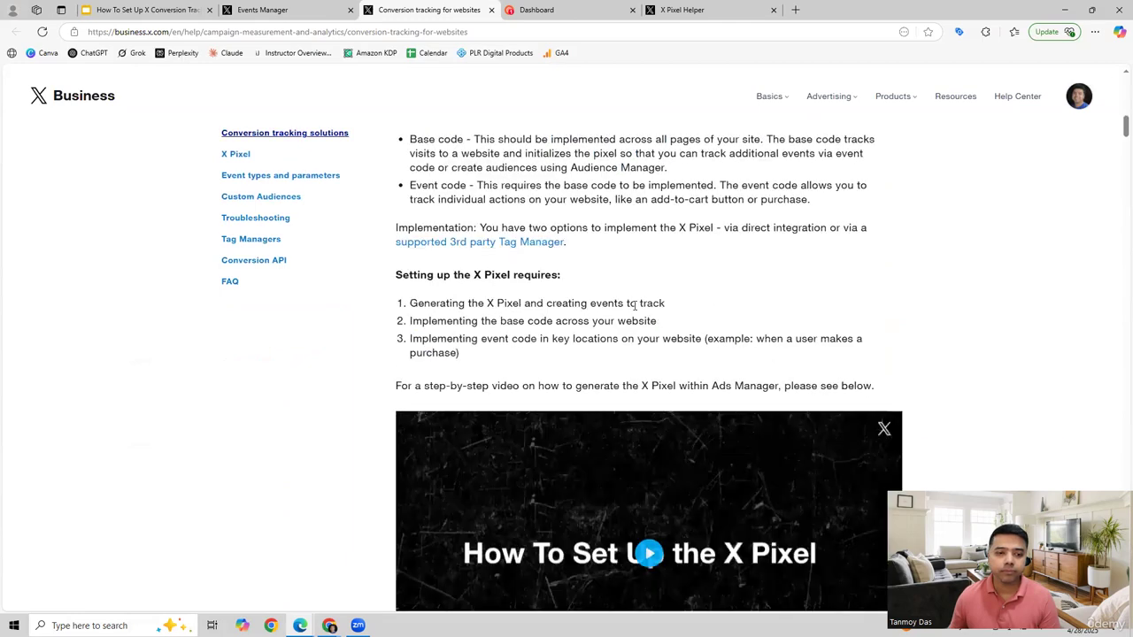
{"action": "scroll", "coordinate": [620, 307], "scroll_direction": "down", "scroll_amount": 20}
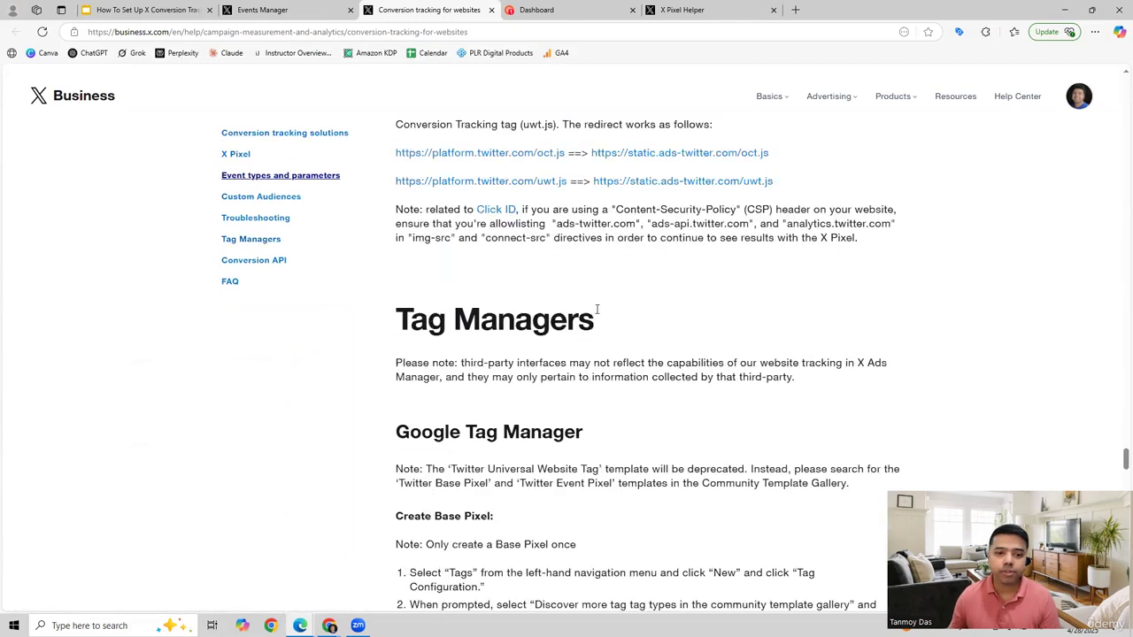
{"action": "scroll", "coordinate": [597, 309], "scroll_direction": "down", "scroll_amount": 3}
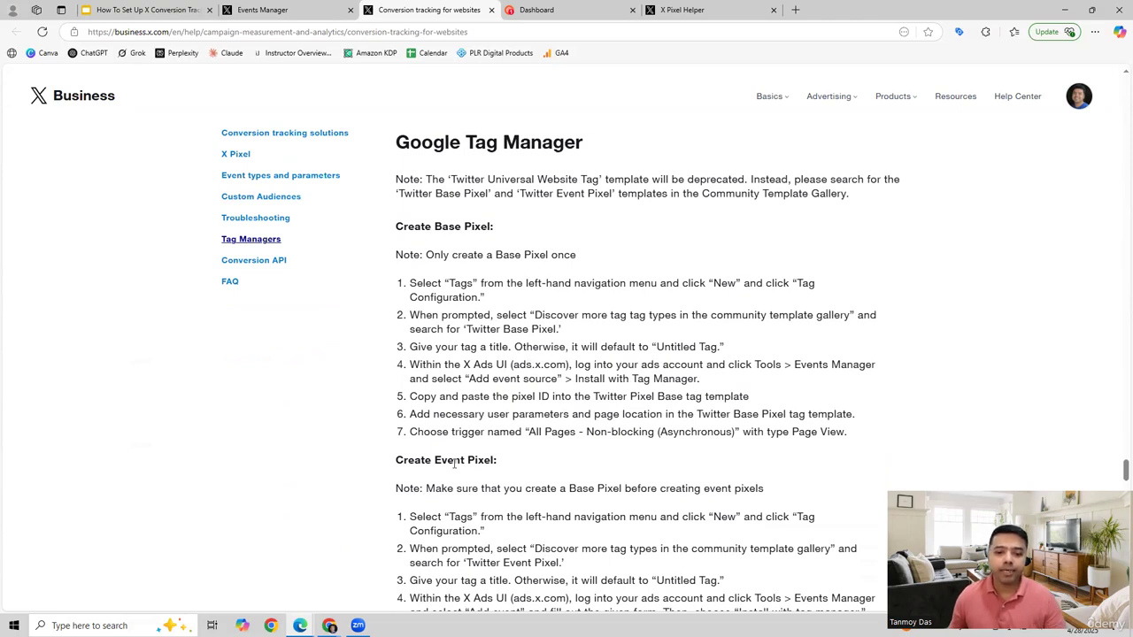
Switch to the Digiskill School dashboard and open the Analytics integration settings
{"action": "left_click", "coordinate": [535, 10]}
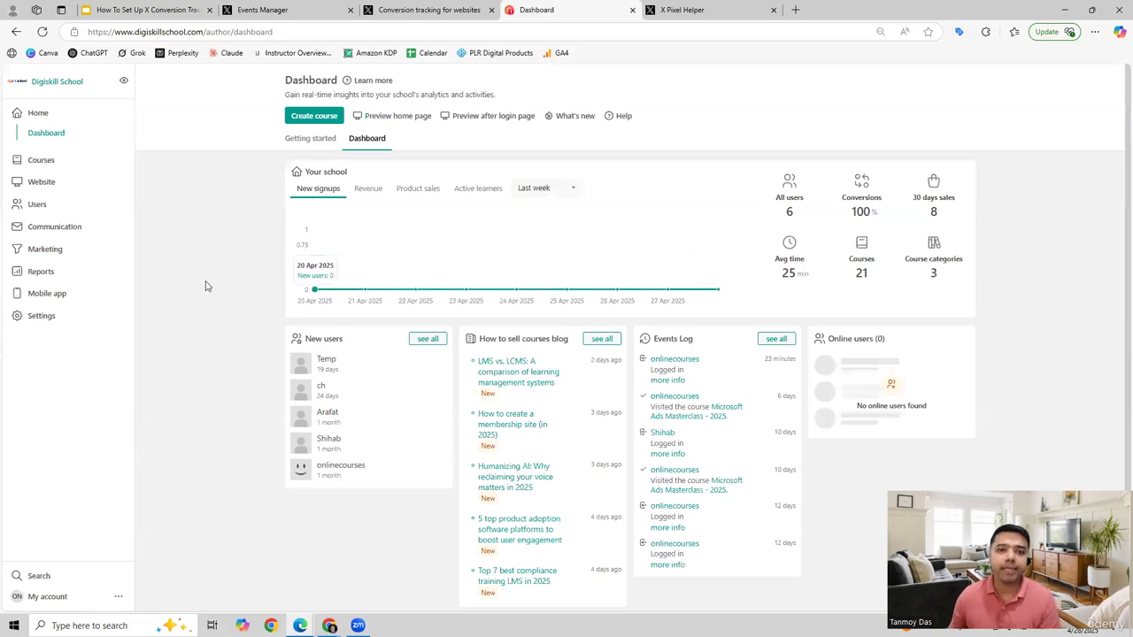
{"action": "left_click", "coordinate": [37, 318]}
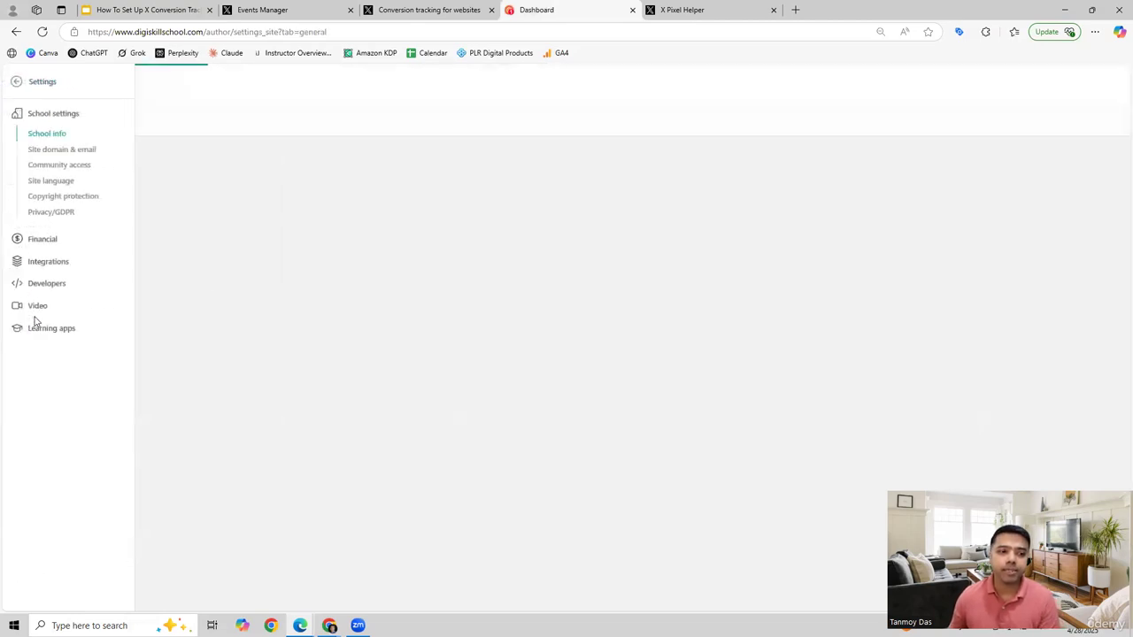
{"action": "left_click", "coordinate": [53, 265]}
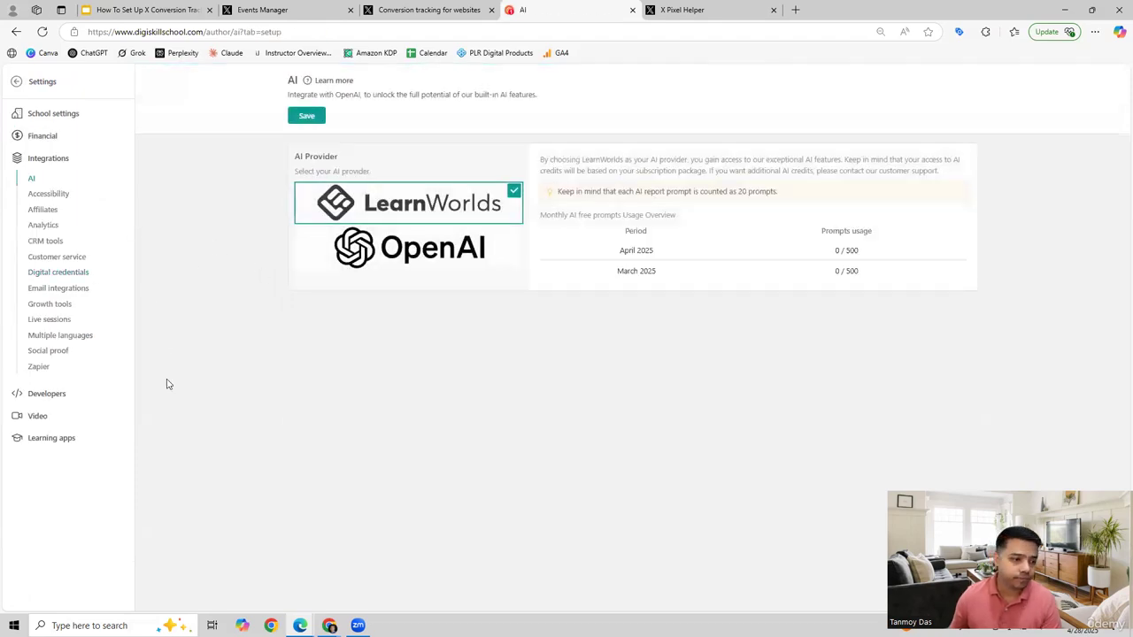
{"action": "left_click", "coordinate": [44, 226]}
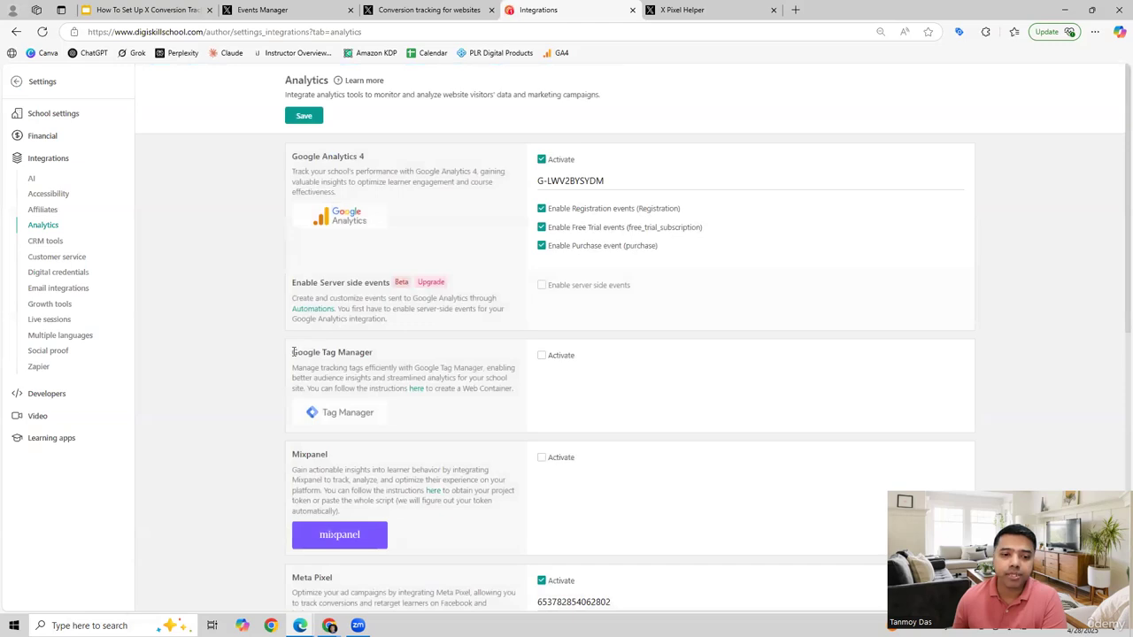
Activate the Google Tag Manager integration and get its GTM code field ready for entry
{"action": "left_click_drag", "start_coordinate": [294, 352], "coordinate": [406, 361]}
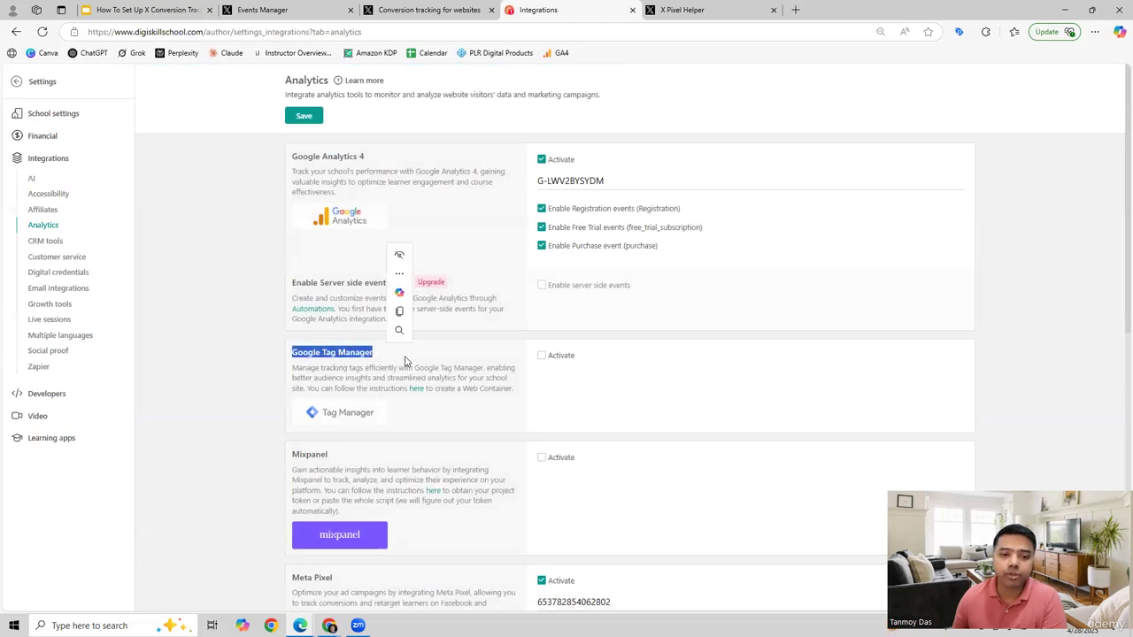
{"action": "left_click", "coordinate": [542, 355]}
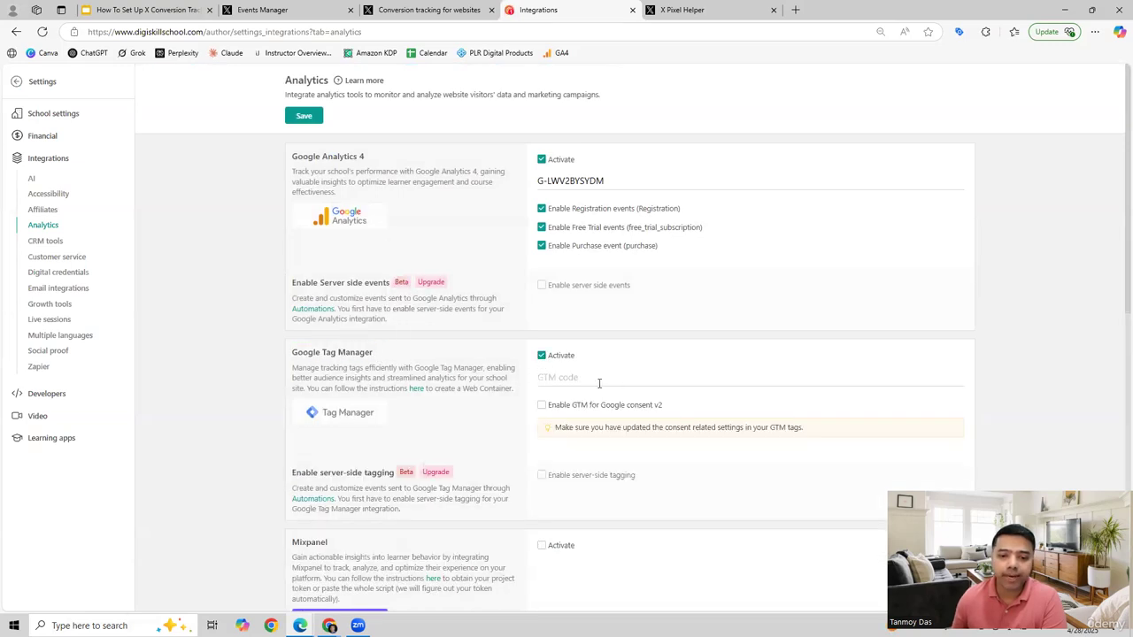
{"action": "left_click", "coordinate": [566, 381]}
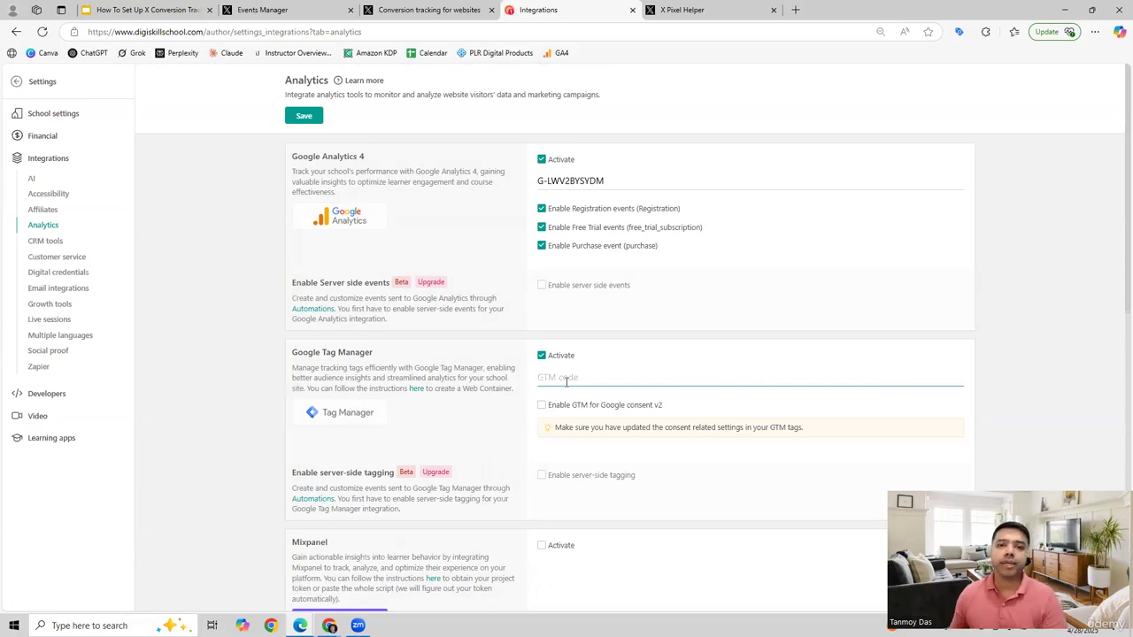
Return to X Ads and open the Events manager overview for the Twitter pixel
{"action": "left_click", "coordinate": [426, 9]}
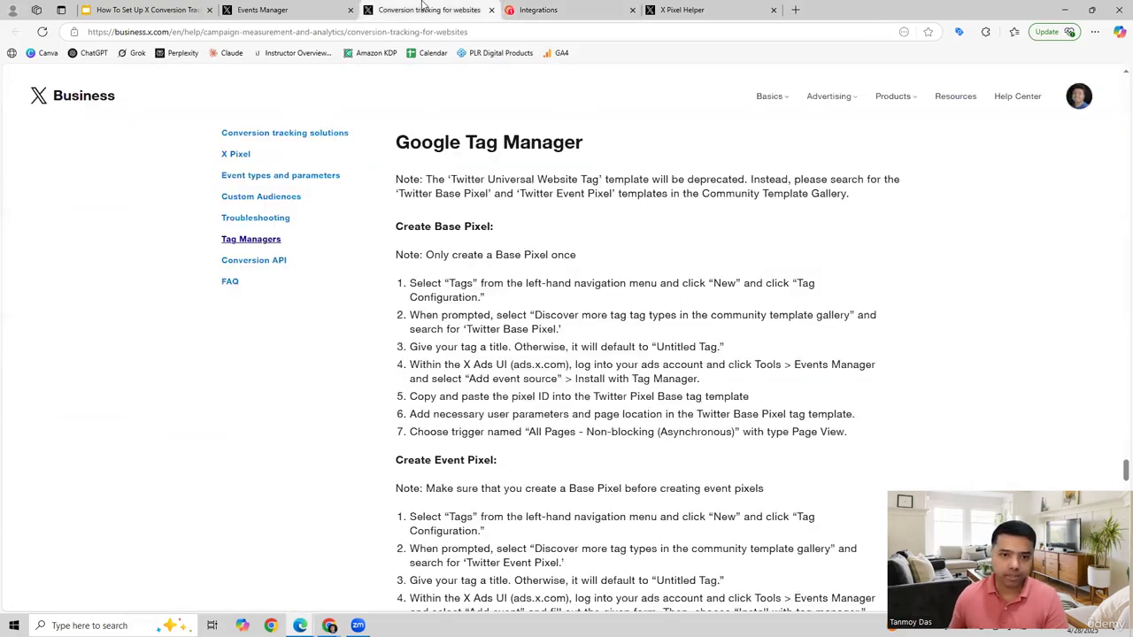
{"action": "left_click", "coordinate": [316, 7]}
{"action": "left_click", "coordinate": [395, 186]}
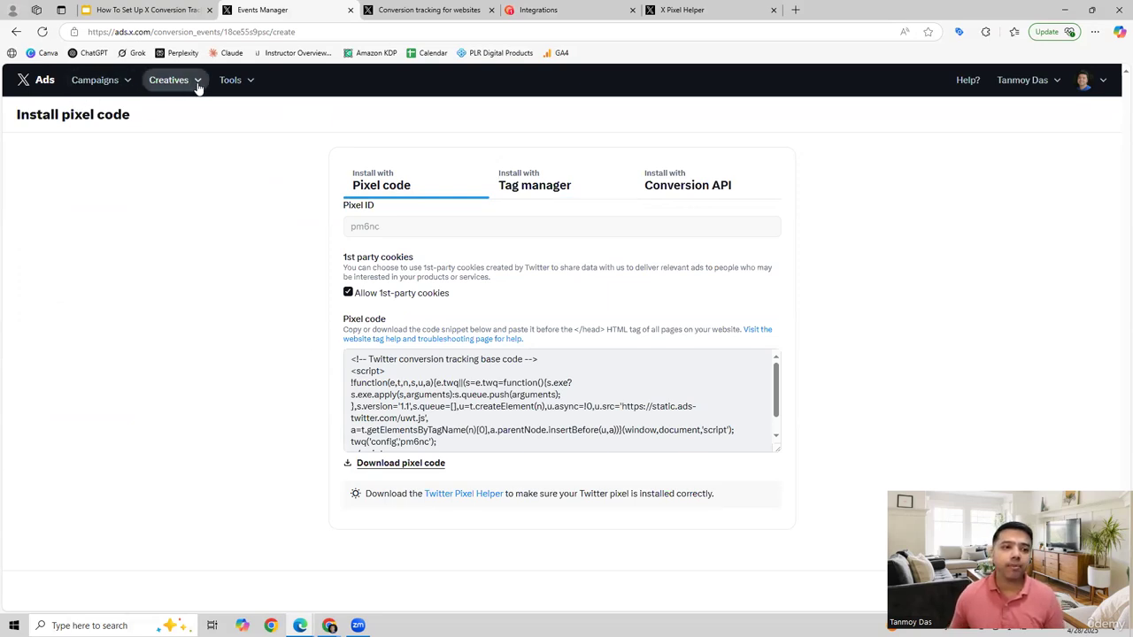
{"action": "left_click", "coordinate": [232, 80]}
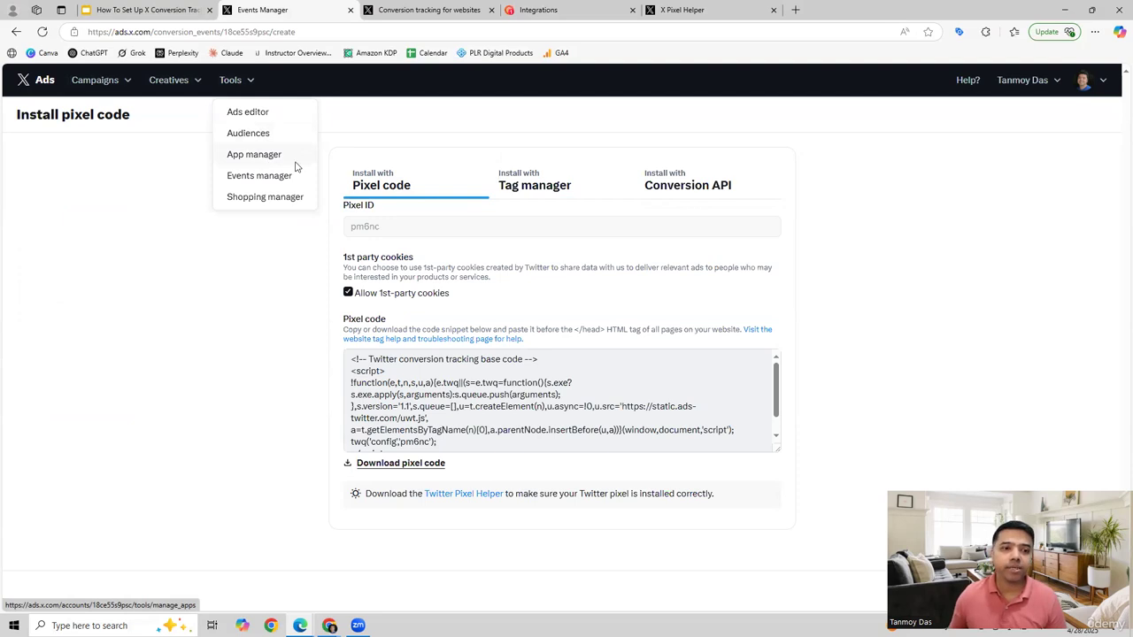
{"action": "left_click", "coordinate": [258, 181]}
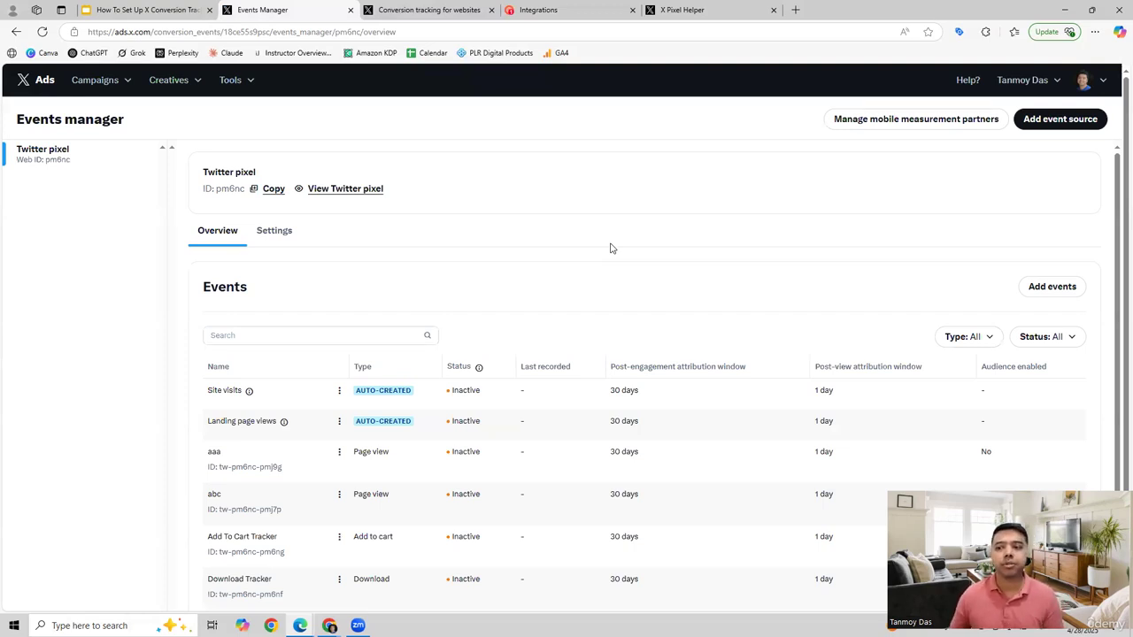
Add a new event to the Twitter pixel, name it "Purchase Event" and dismiss the event type tip
{"action": "left_click", "coordinate": [1055, 289]}
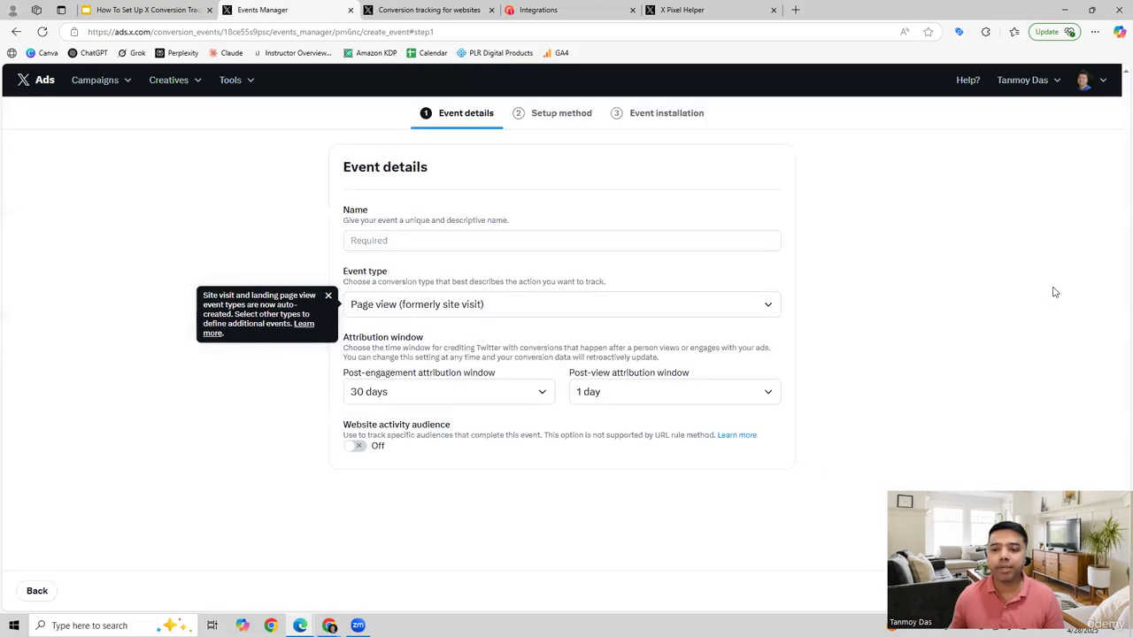
{"action": "left_click", "coordinate": [373, 241]}
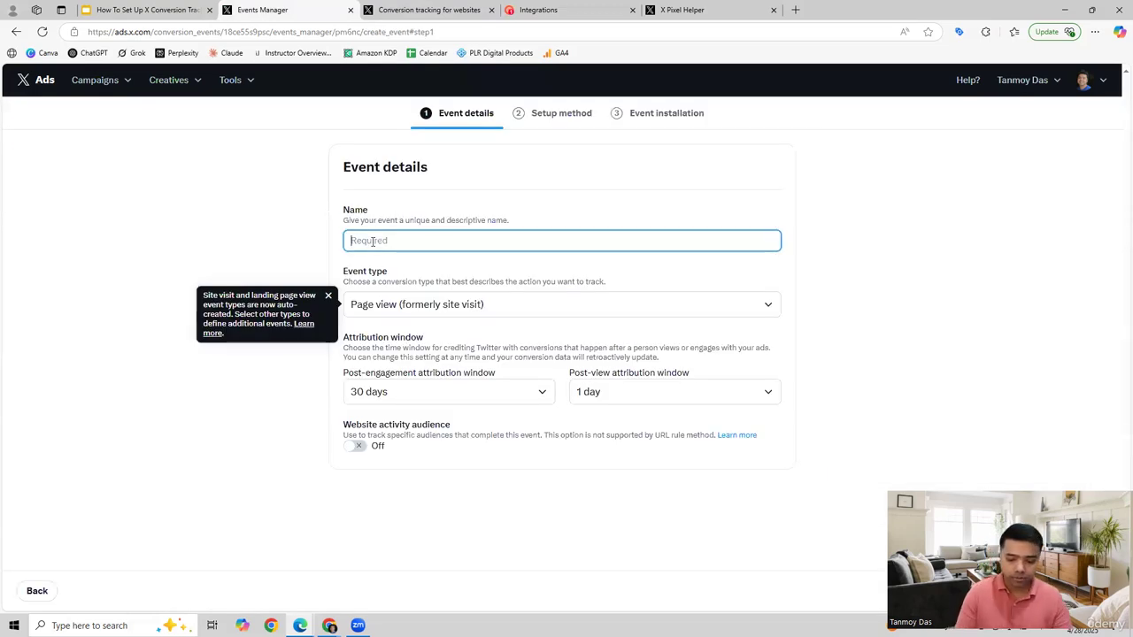
{"action": "type", "text": "Purchase"}
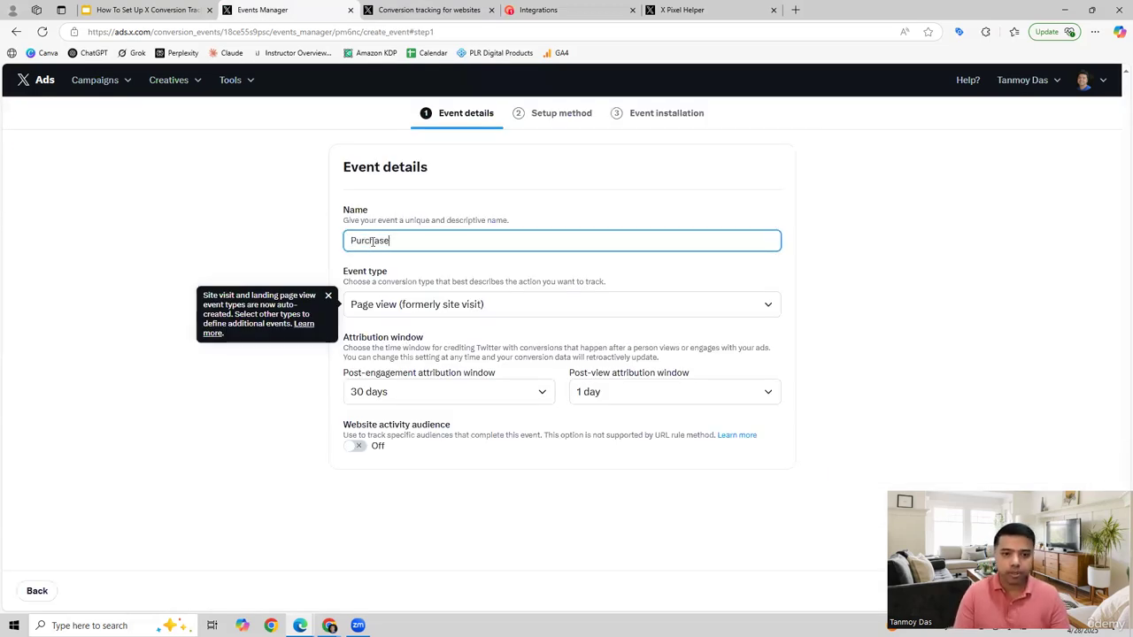
{"action": "type", "text": " Event"}
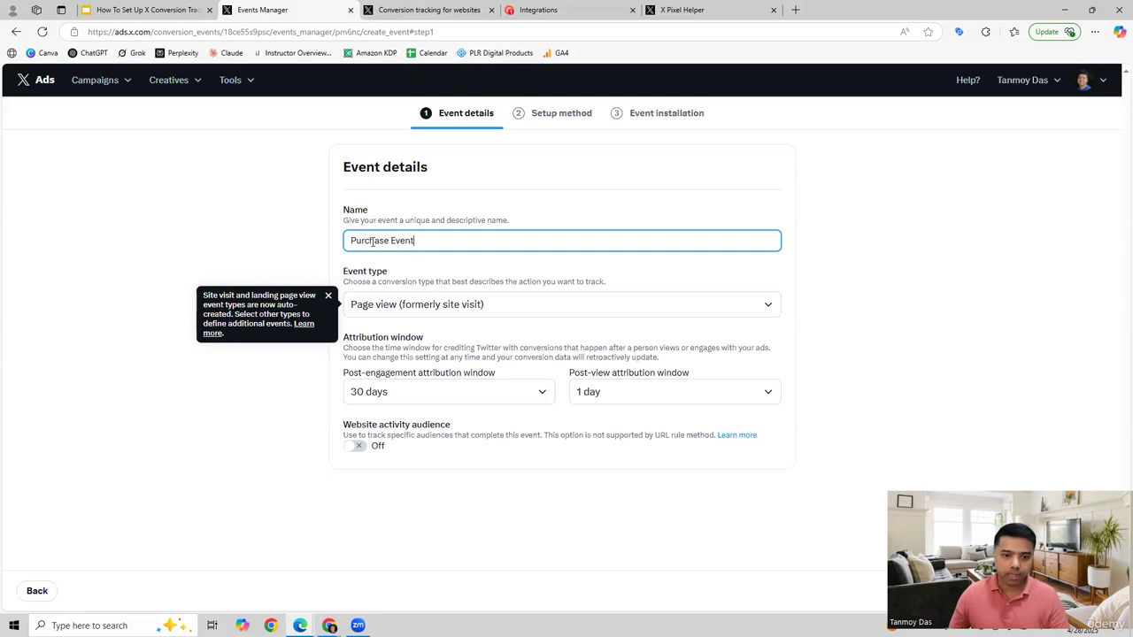
{"action": "left_click", "coordinate": [328, 296]}
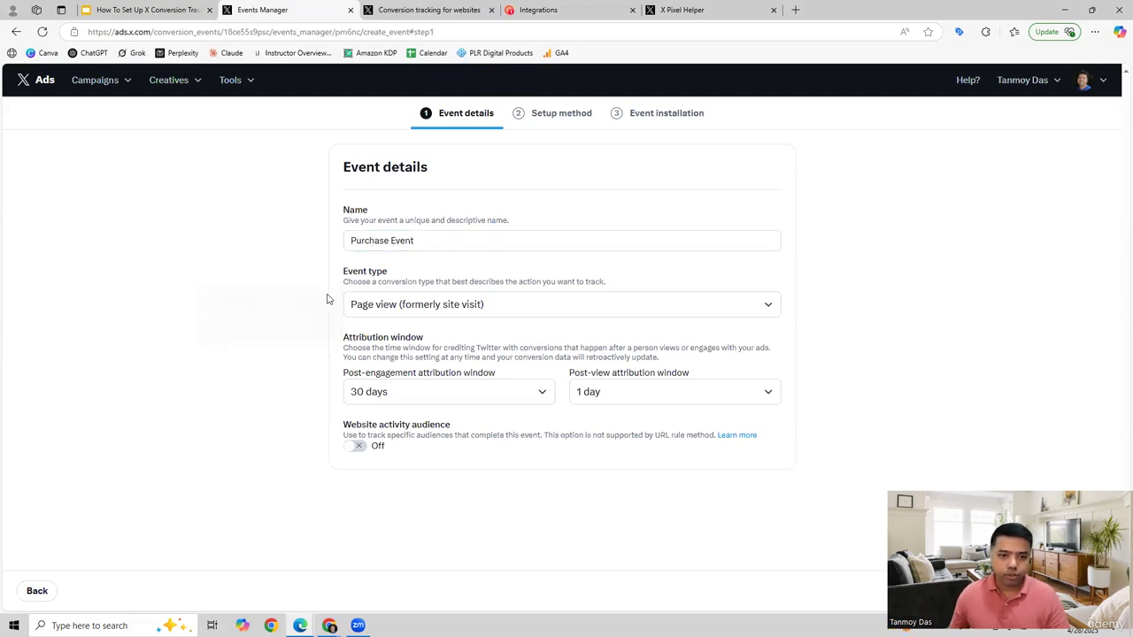
Set the event type to Purchase and continue to installation with the "Define event with code" setup method
{"action": "left_click", "coordinate": [376, 306]}
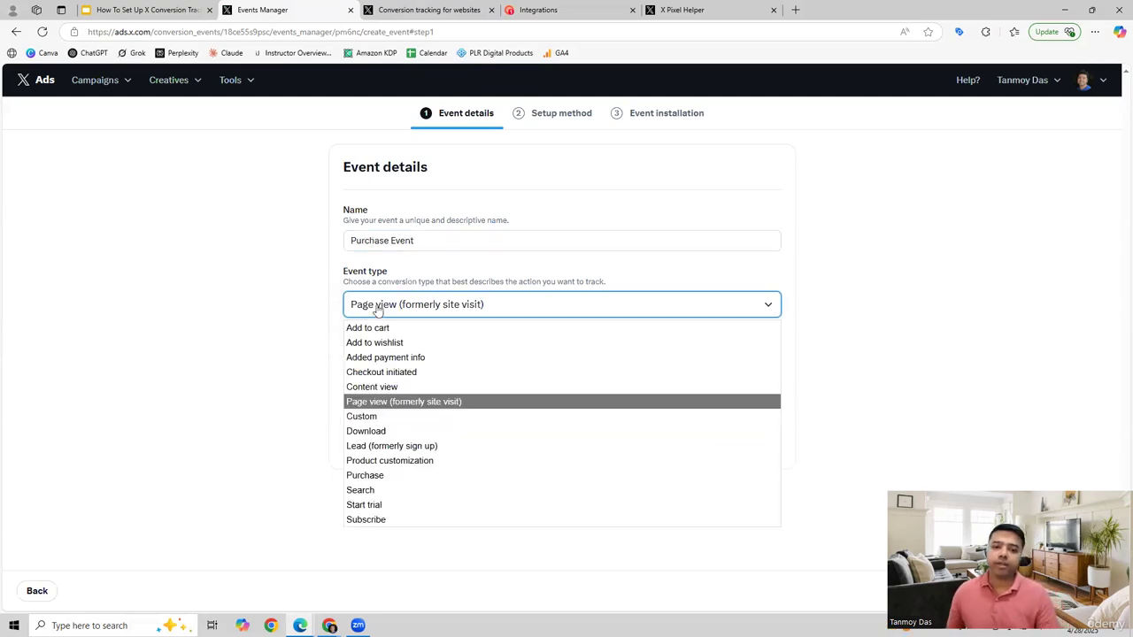
{"action": "left_click", "coordinate": [379, 477]}
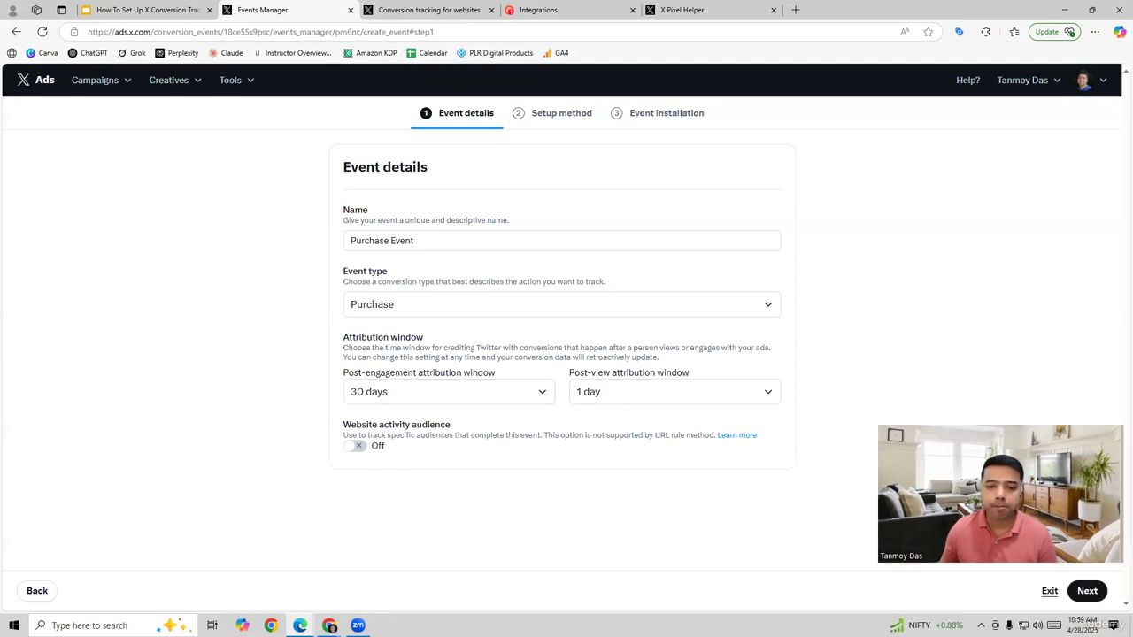
{"action": "left_click", "coordinate": [1087, 591]}
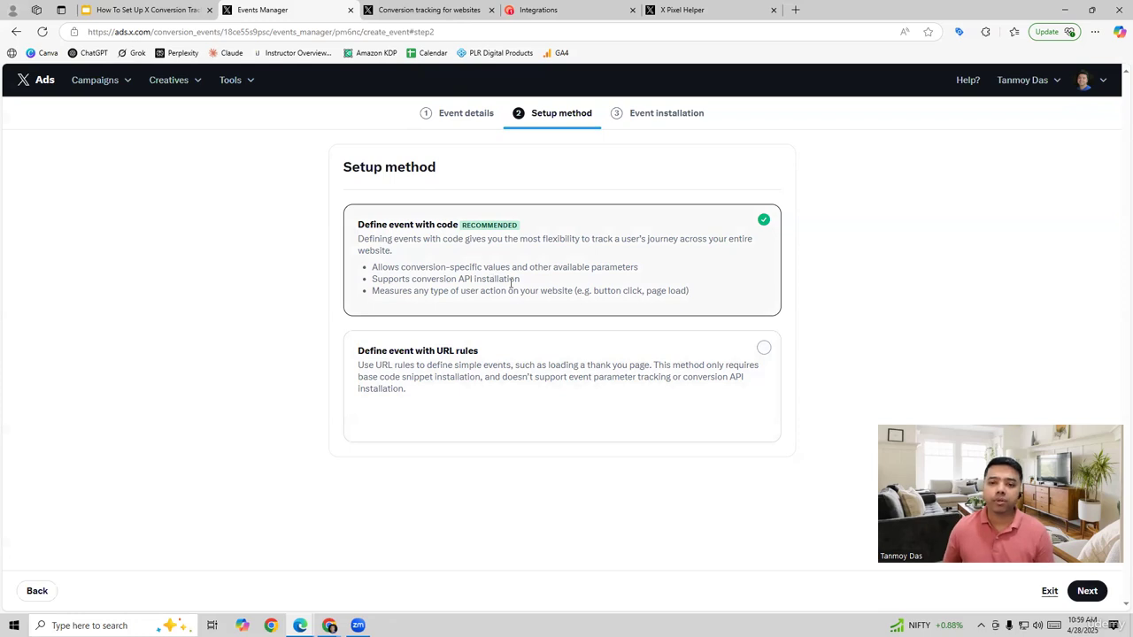
{"action": "left_click", "coordinate": [1075, 595]}
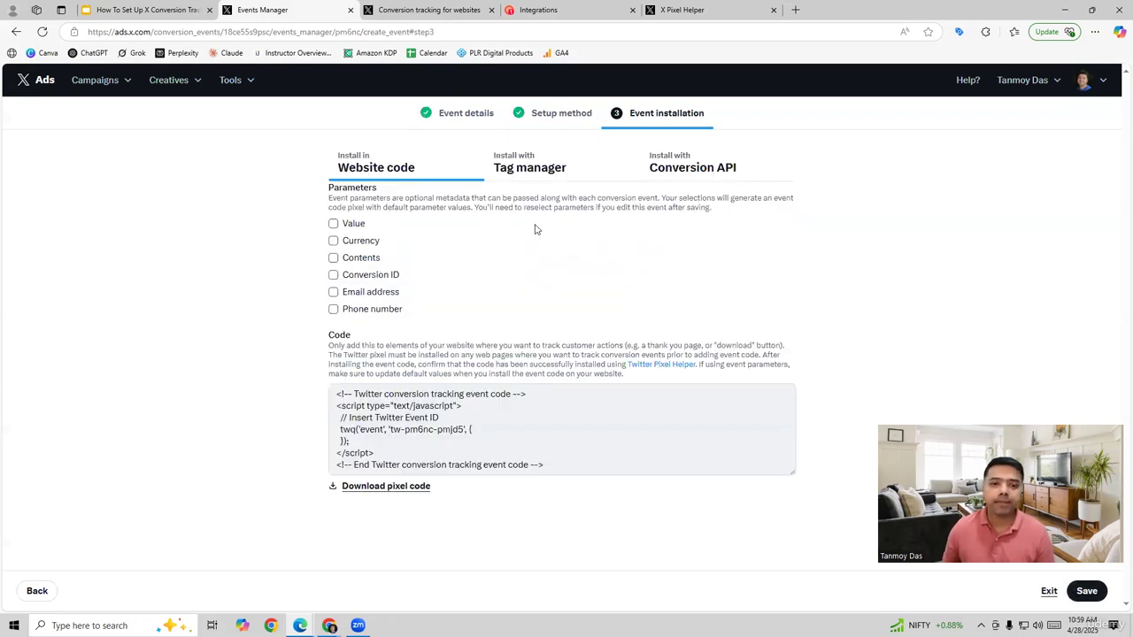
Select the event's full website code snippet, save the event, and check for Purchase Event in the events list
{"action": "left_click_drag", "start_coordinate": [336, 394], "coordinate": [552, 477]}
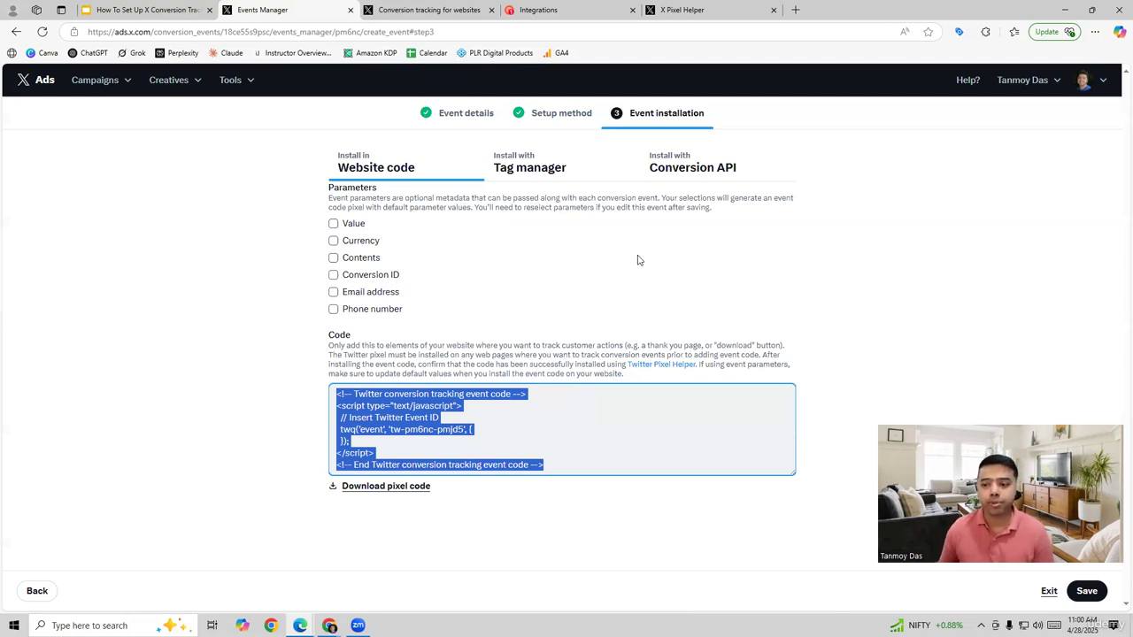
{"action": "left_click", "coordinate": [1087, 591]}
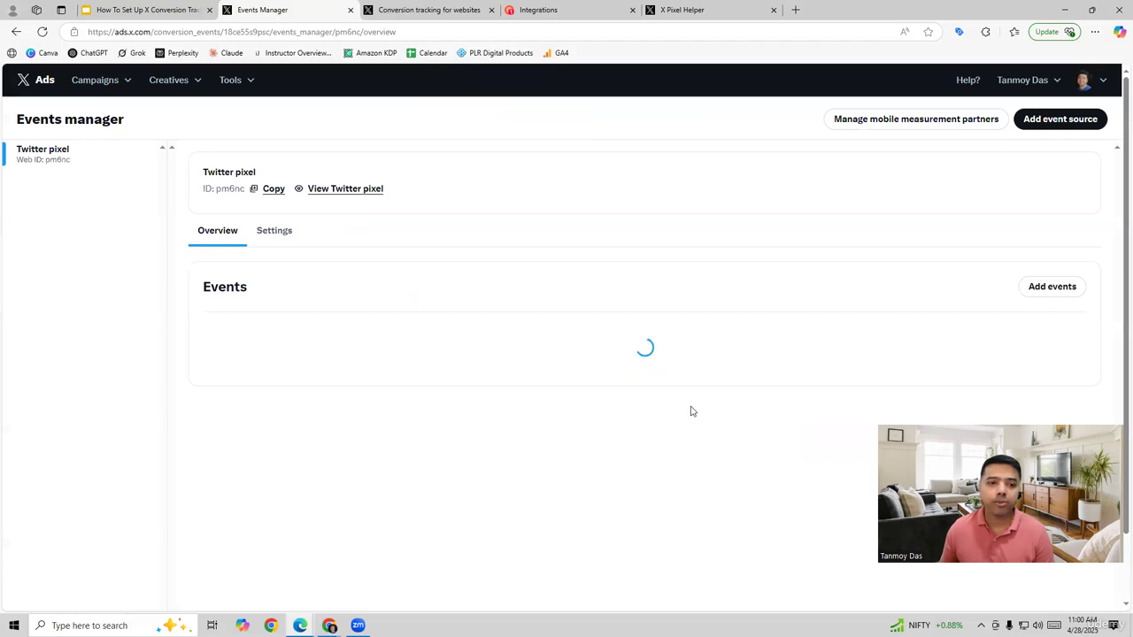
{"action": "scroll", "coordinate": [593, 302], "scroll_direction": "down", "scroll_amount": 1}
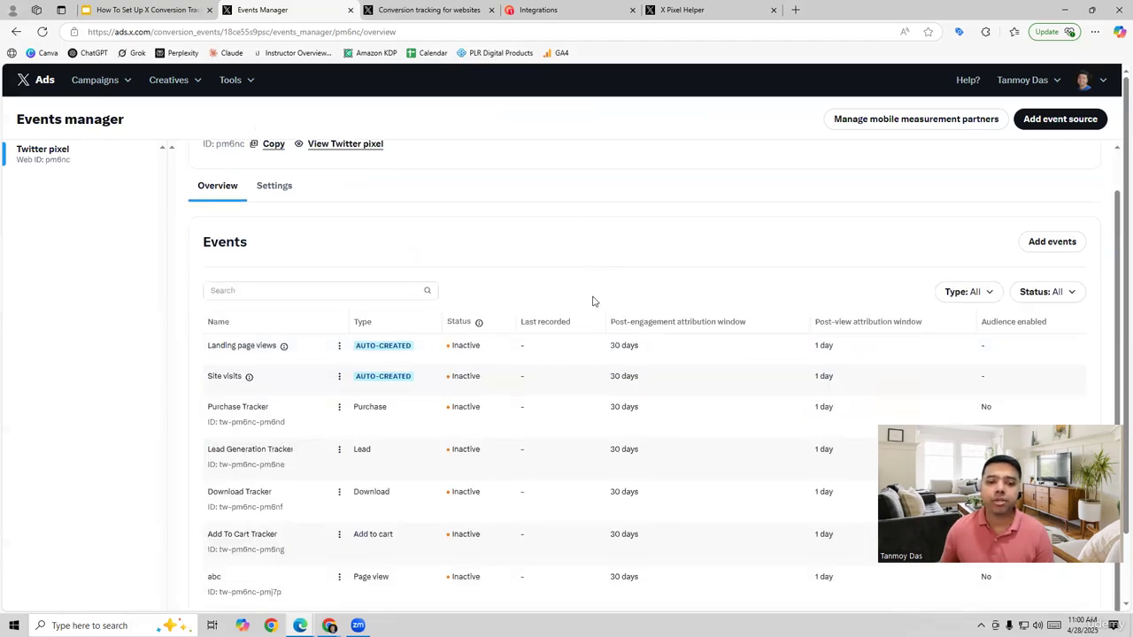
{"action": "scroll", "coordinate": [593, 301], "scroll_direction": "down", "scroll_amount": 2}
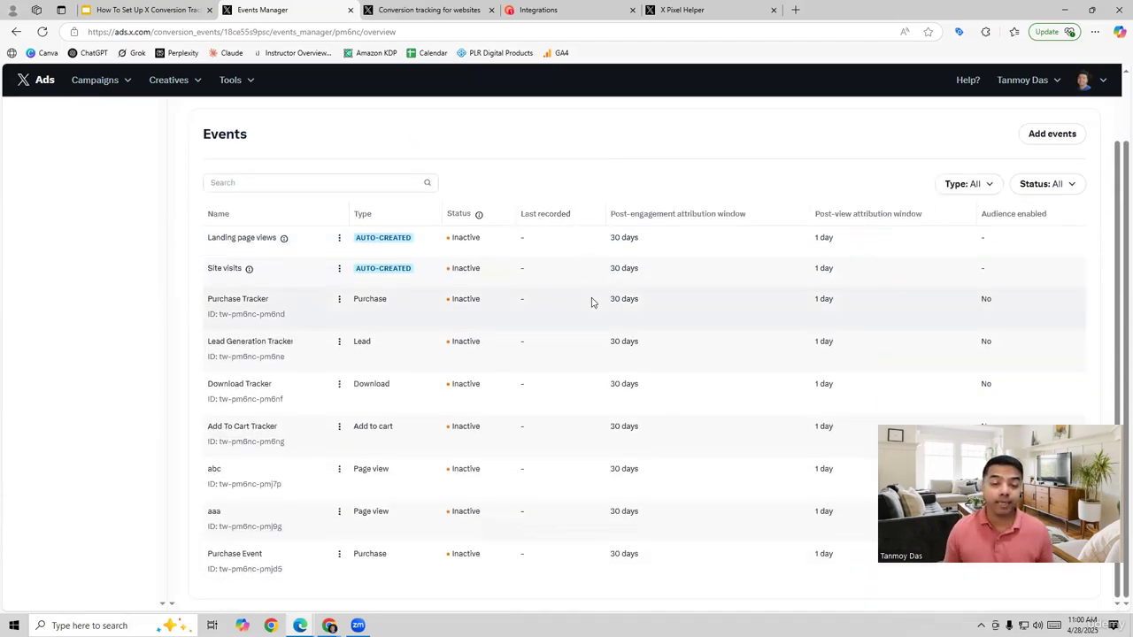